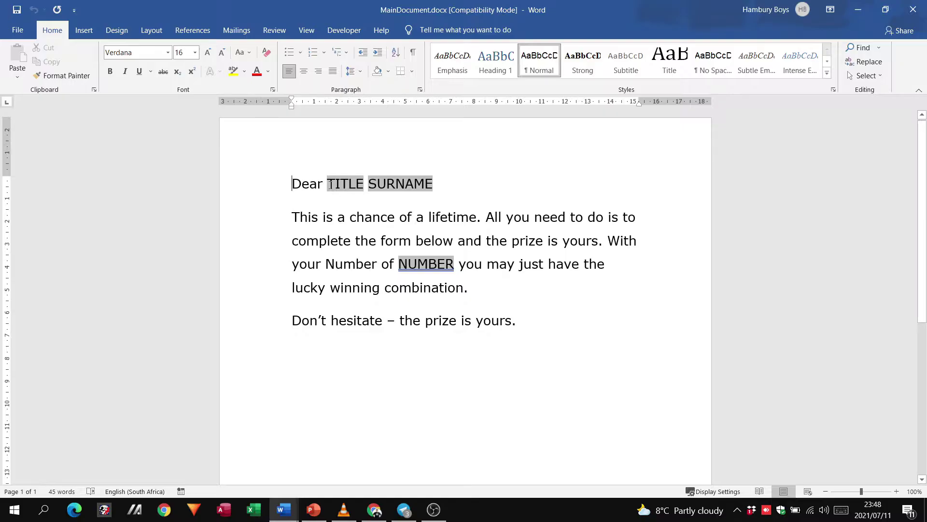
# Move the TITLE placeholder back in front of SURNAME in the Dear greeting
pyautogui.moveTo(329, 184); pyautogui.dragTo(370, 185)
# Start a Letters mail merge and bring up the recipient selection options
pyautogui.click(237, 31)
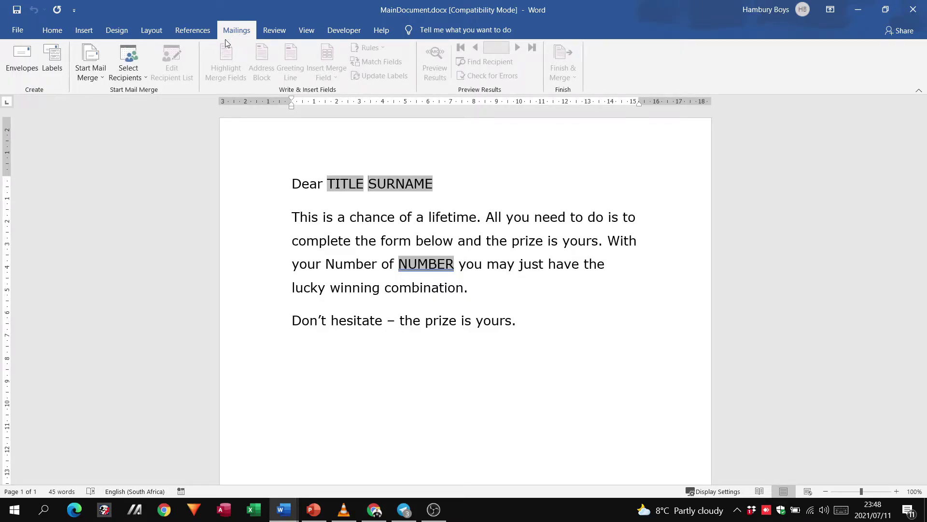
pyautogui.click(93, 78)
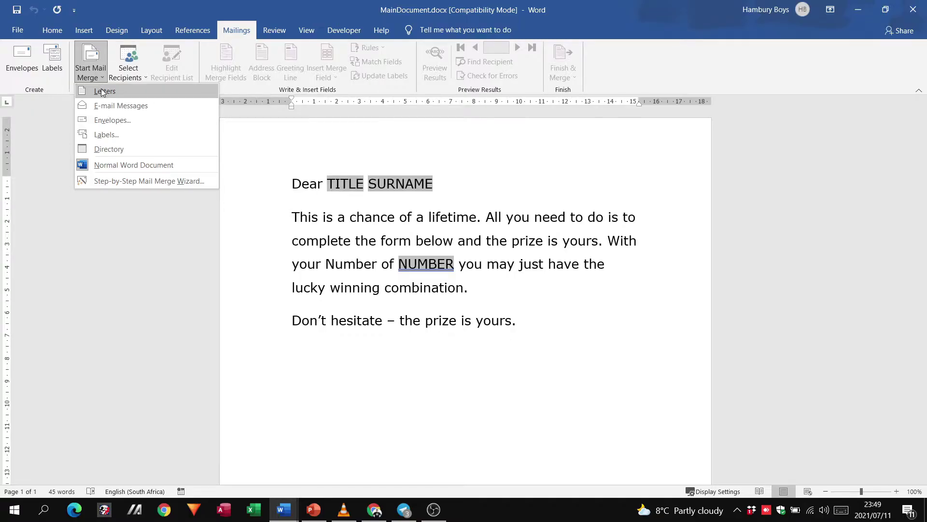
pyautogui.click(103, 91)
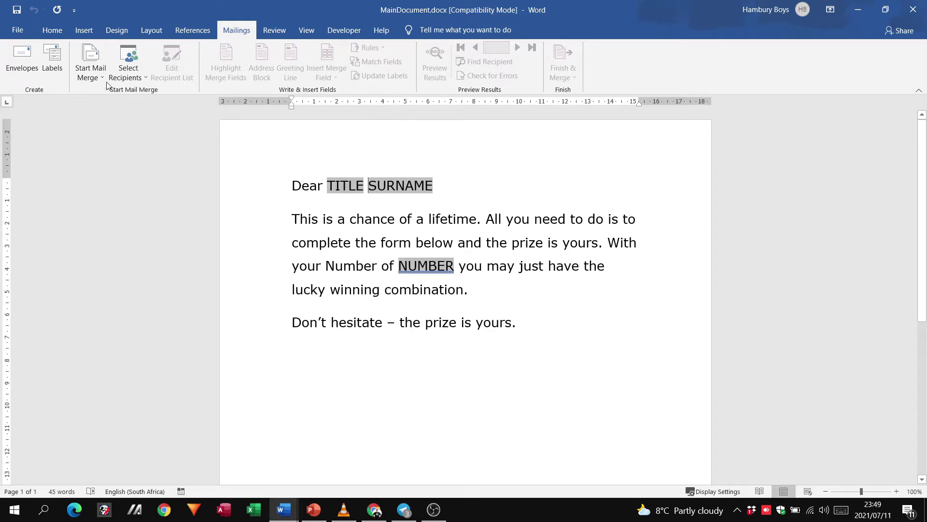
pyautogui.click(144, 77)
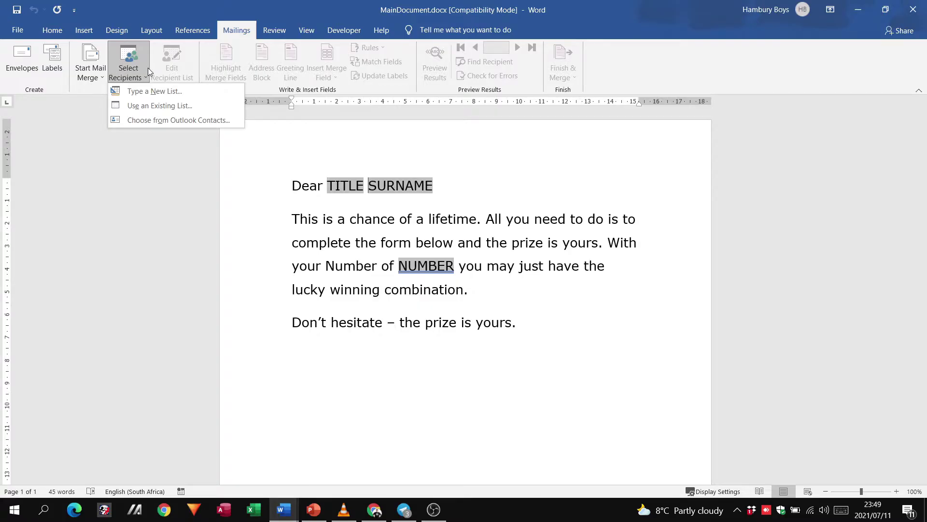
# Use an existing list, browsing D: > CAT Files New > DVD CAT Gr11 English > DATA for learners > 3_6 DATA eng
pyautogui.click(191, 106)
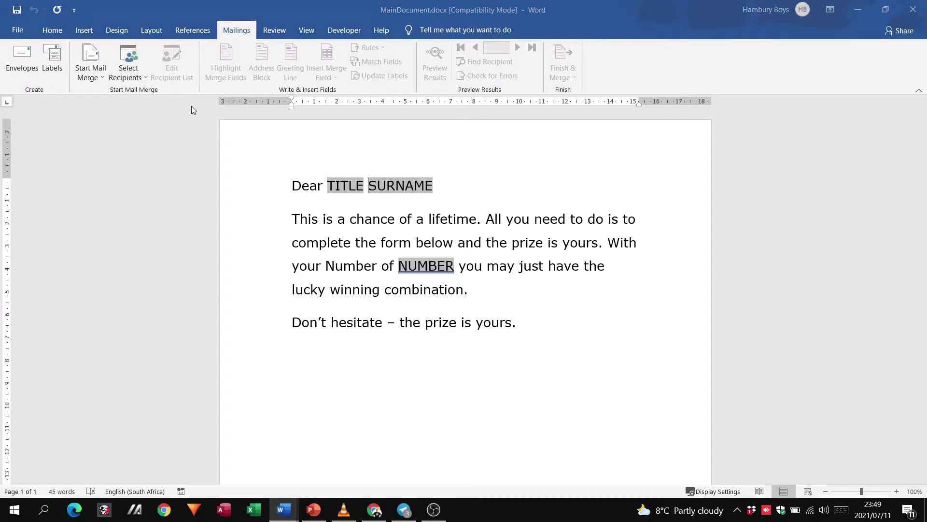
pyautogui.moveTo(208, 10); pyautogui.dragTo(391, 44)
pyautogui.click(261, 250)
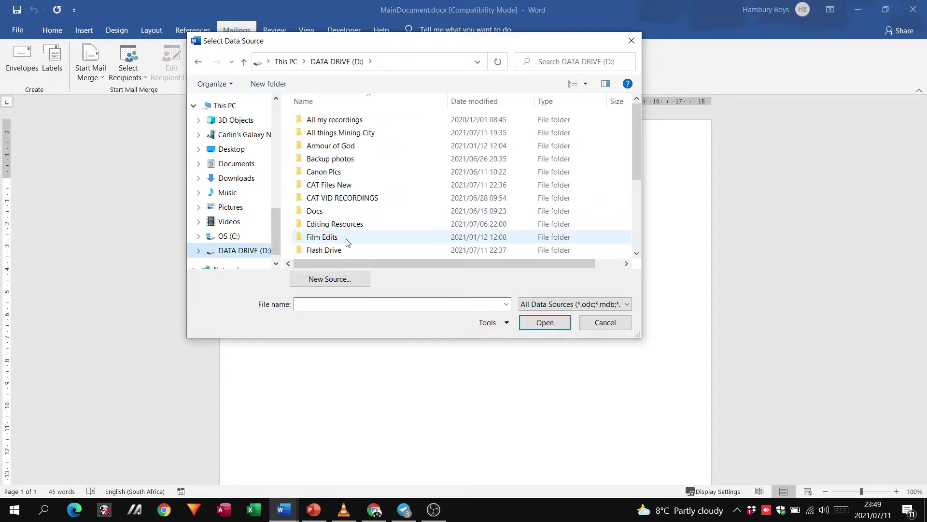
pyautogui.doubleClick(343, 185)
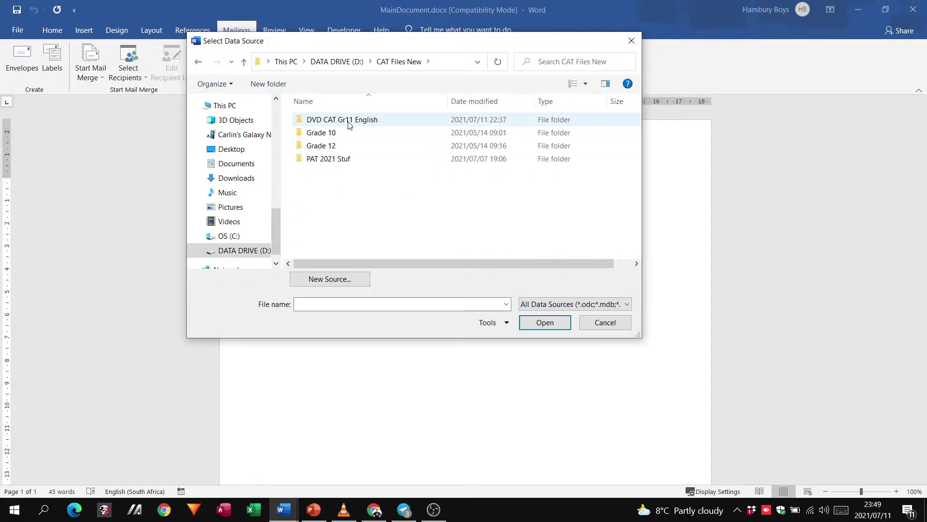
pyautogui.doubleClick(351, 124)
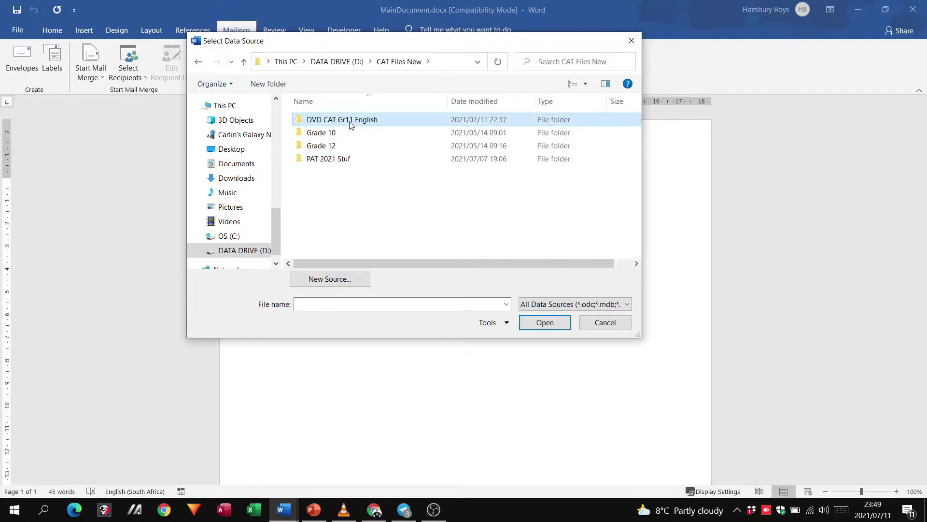
pyautogui.click(343, 148)
pyautogui.doubleClick(342, 150)
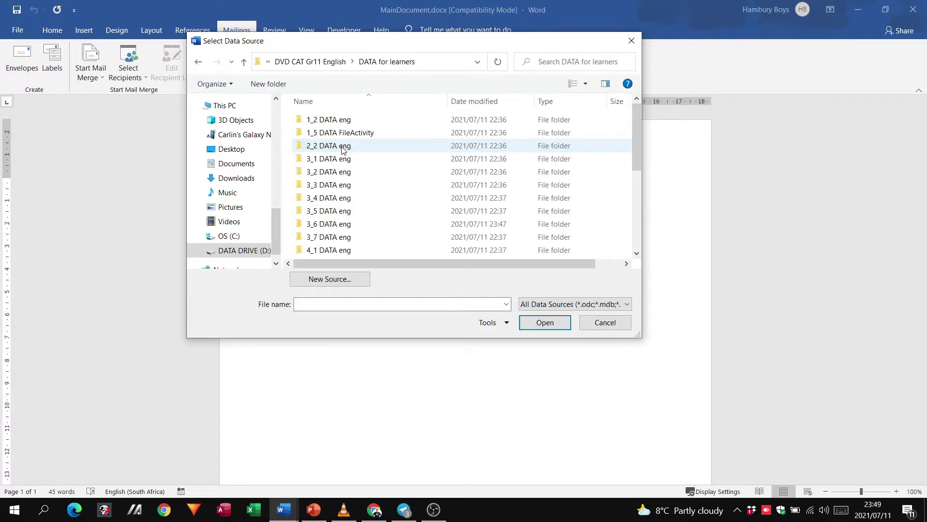
pyautogui.doubleClick(348, 224)
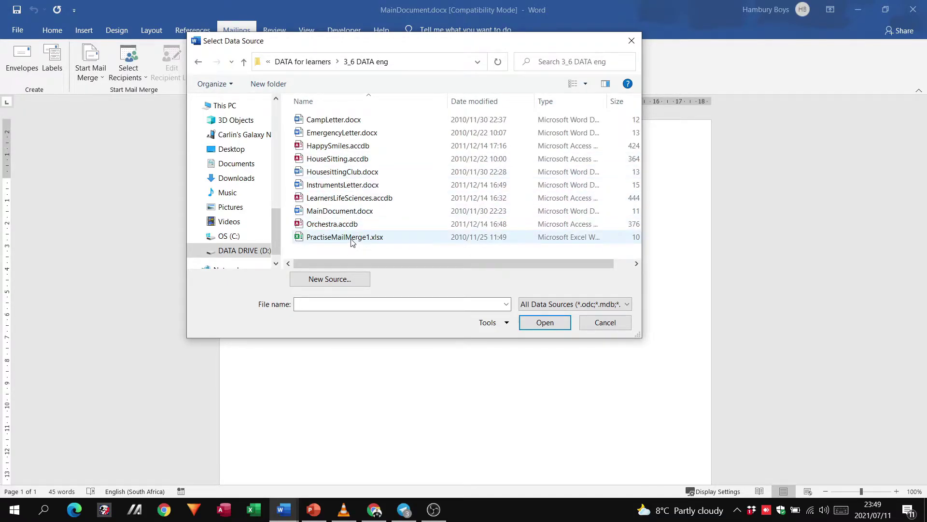
# Open PractiseMailMerge1.xlsx and accept Sheet1$ with first-row column headers as the recipient table
pyautogui.click(352, 239)
pyautogui.doubleClick(352, 239)
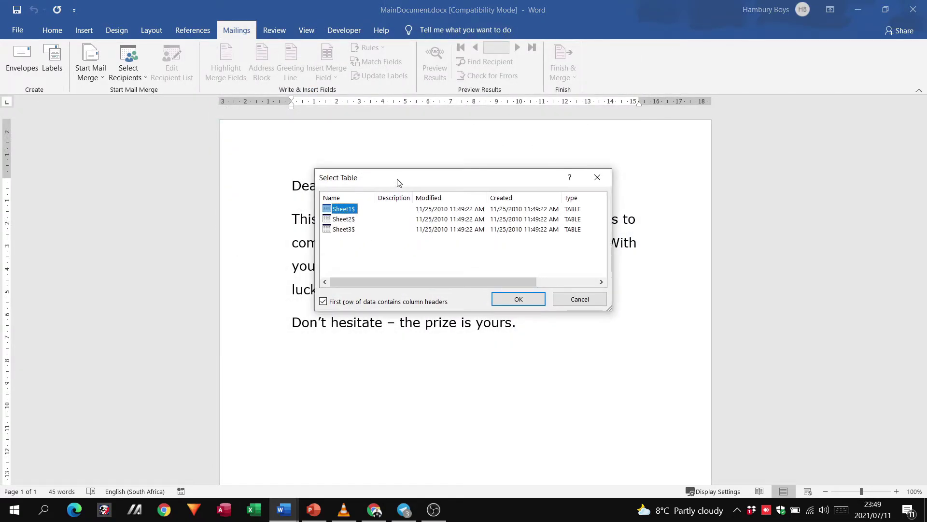
pyautogui.moveTo(397, 184); pyautogui.dragTo(414, 164)
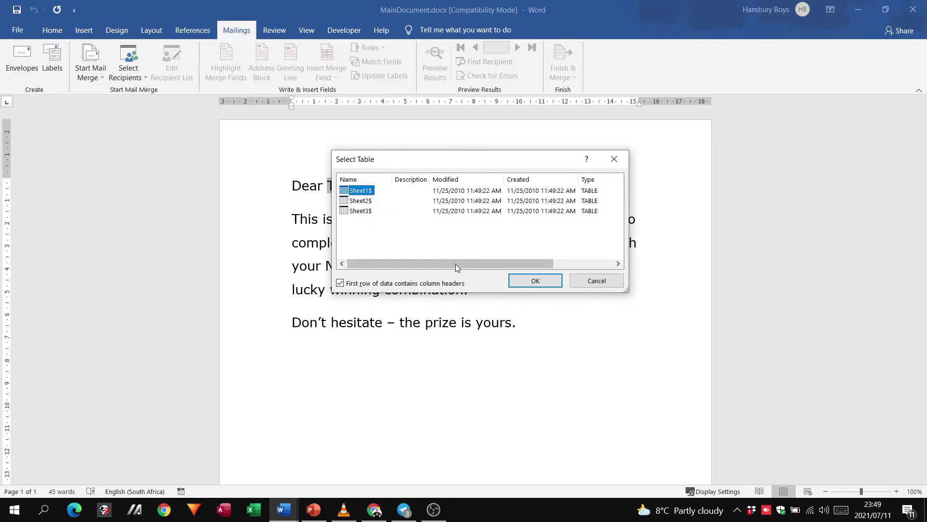
pyautogui.click(524, 283)
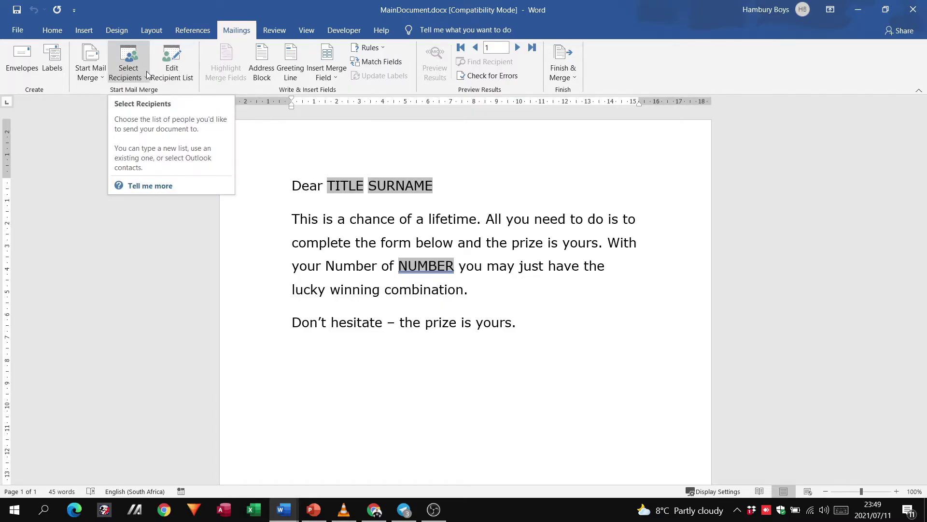
pyautogui.click(335, 79)
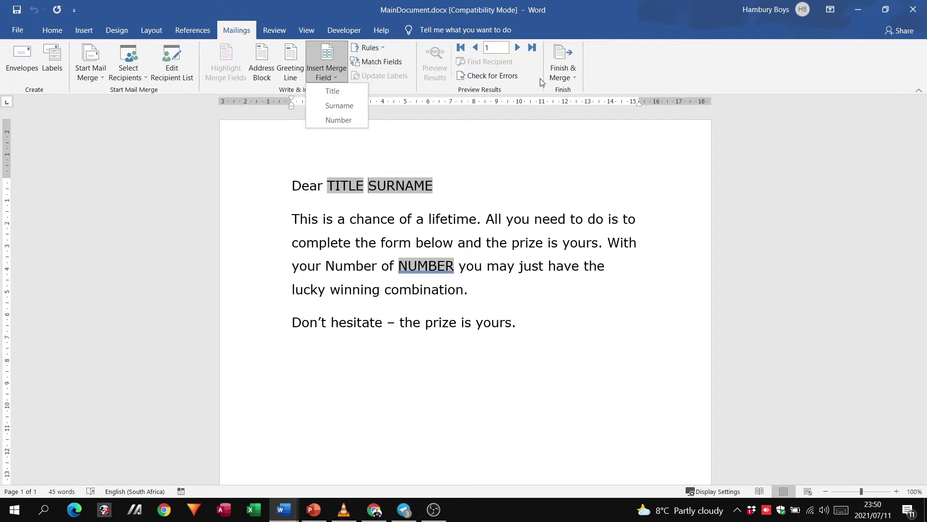
pyautogui.click(438, 85)
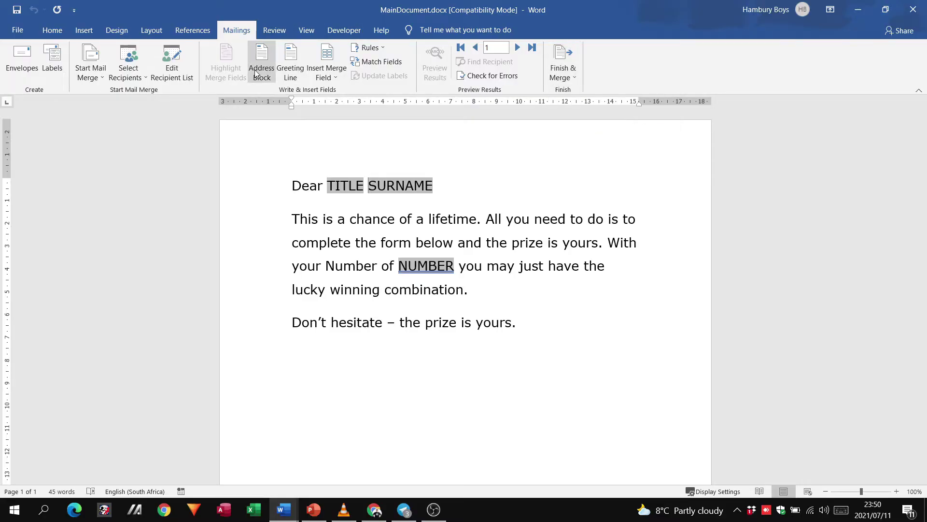
# Open the recipient list, enlarging it to show all nine records and widening the Data Source column
pyautogui.click(180, 81)
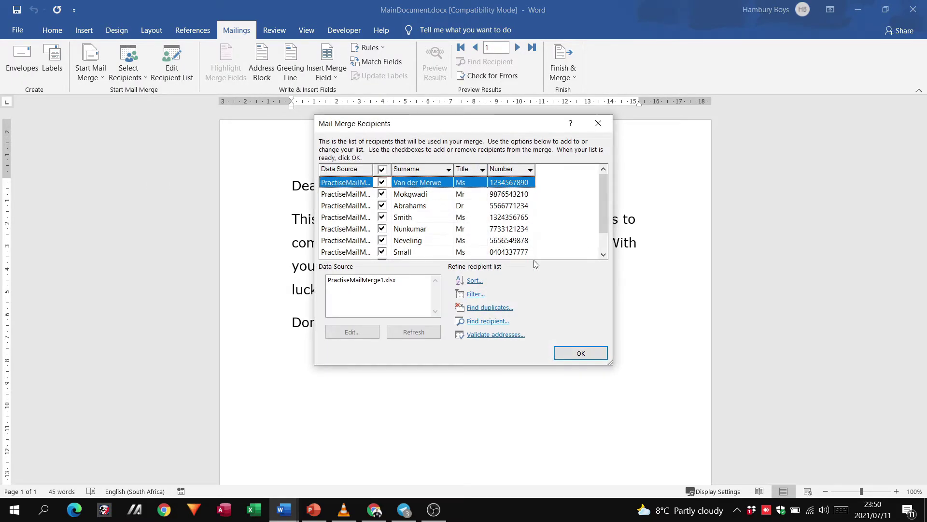
pyautogui.moveTo(612, 364); pyautogui.dragTo(760, 429)
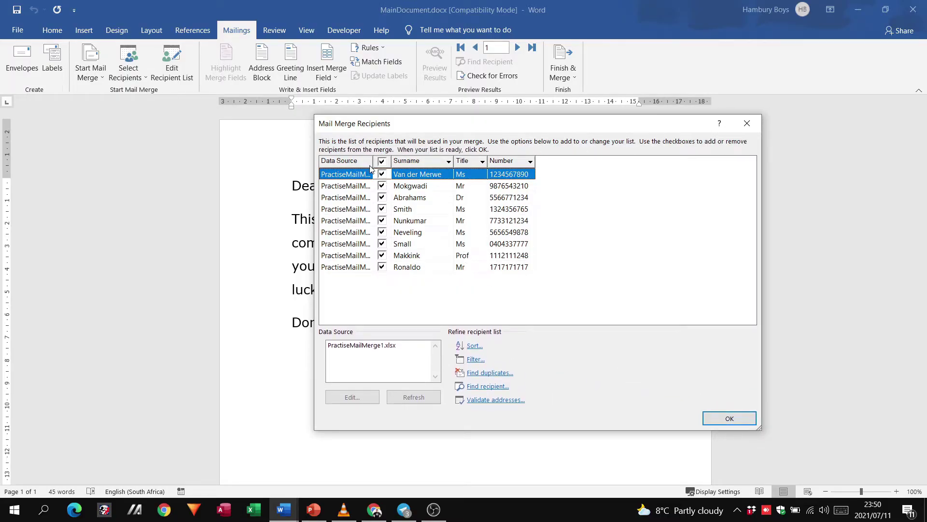
pyautogui.moveTo(373, 161); pyautogui.dragTo(452, 165)
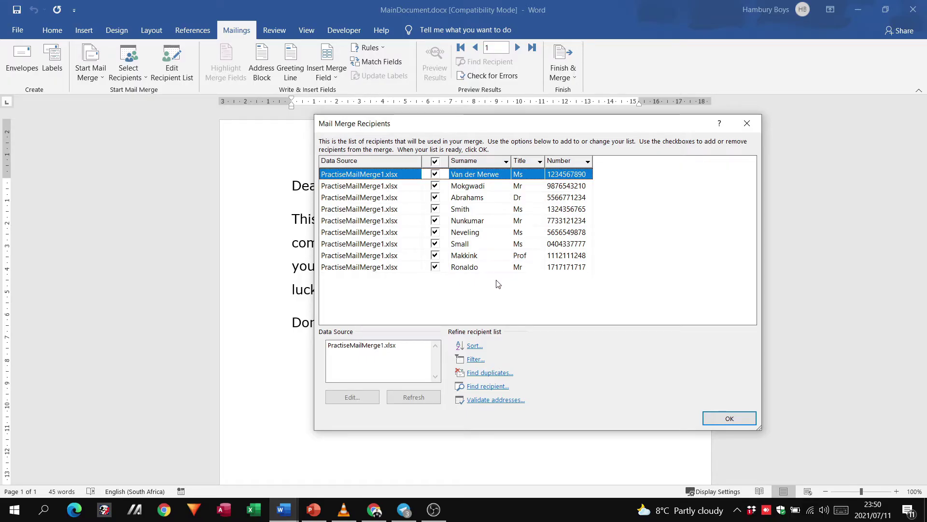
# Exclude the Prof and Dr recipients, then sort the list by Surname ascending
pyautogui.click(435, 256)
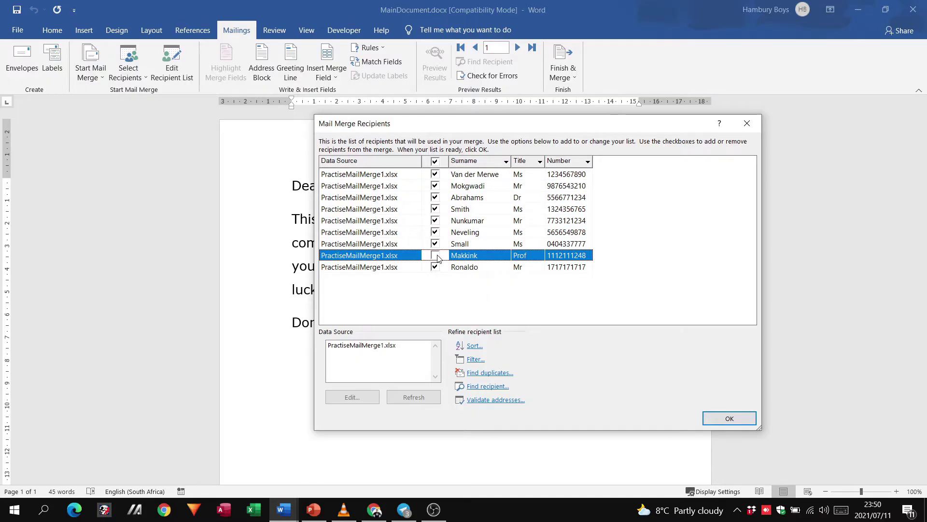
pyautogui.click(435, 198)
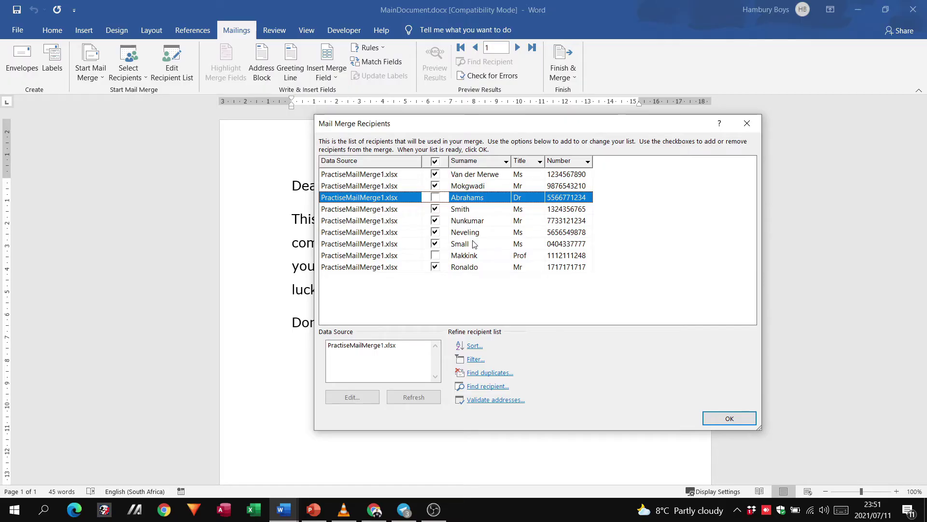
pyautogui.click(506, 162)
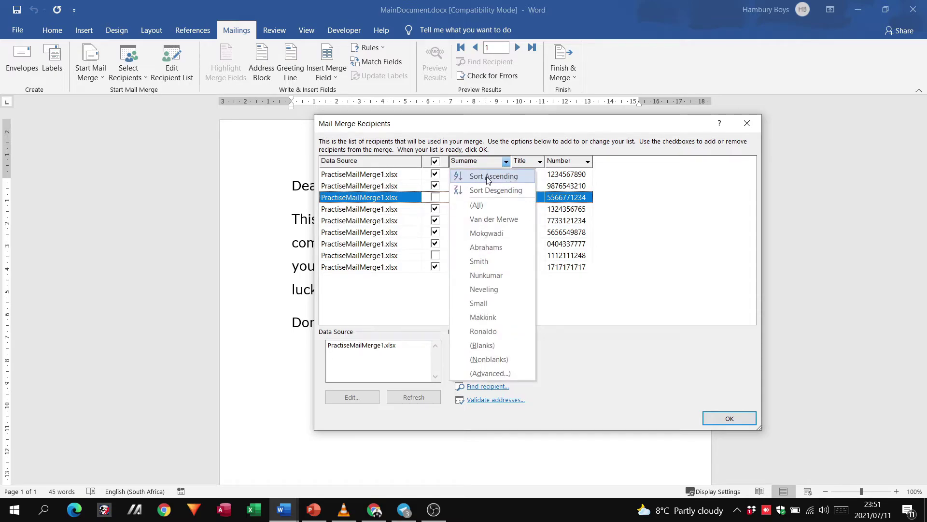
pyautogui.click(483, 177)
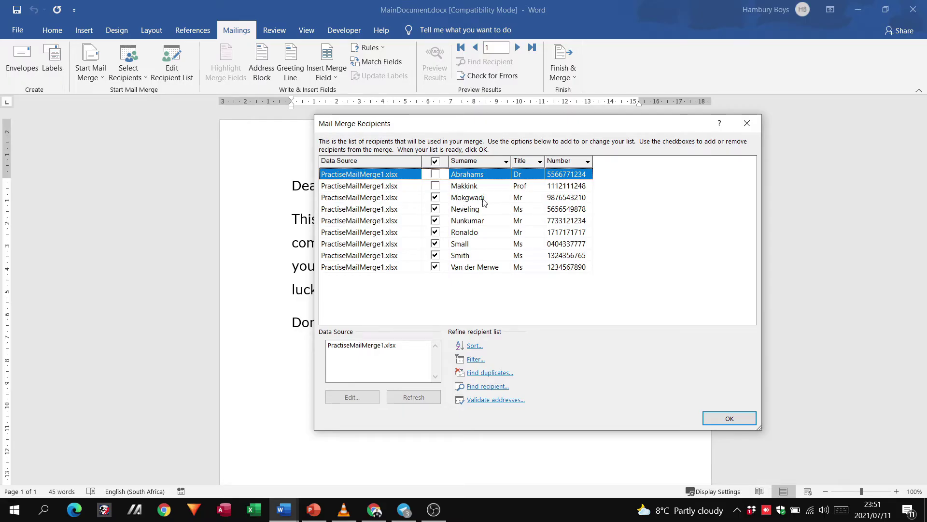
# Accept the recipient list and replace the TITLE placeholder with a «Title» merge field
pyautogui.click(714, 419)
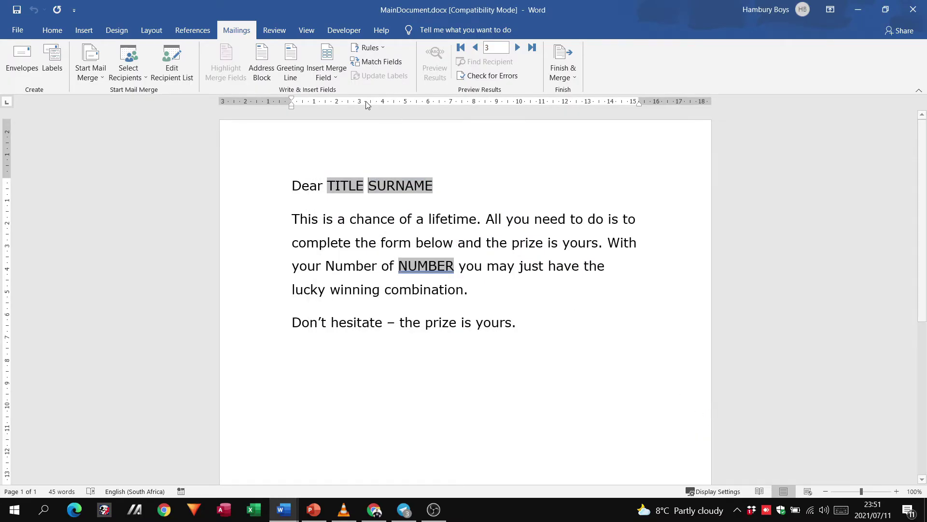
pyautogui.click(335, 77)
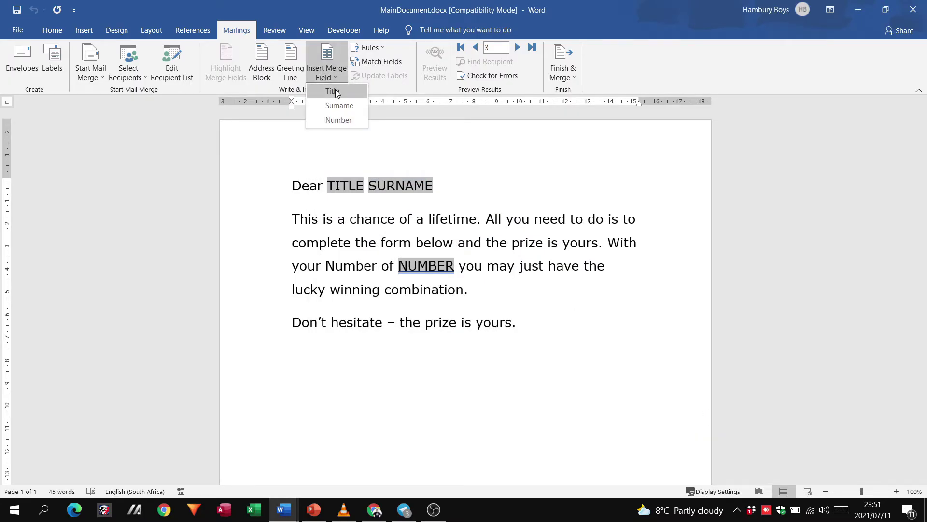
pyautogui.click(347, 159)
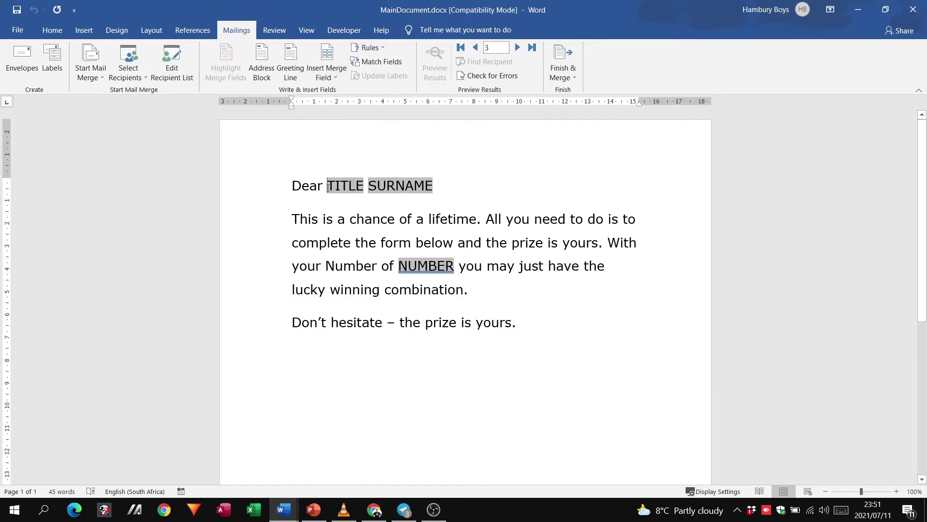
pyautogui.click(332, 78)
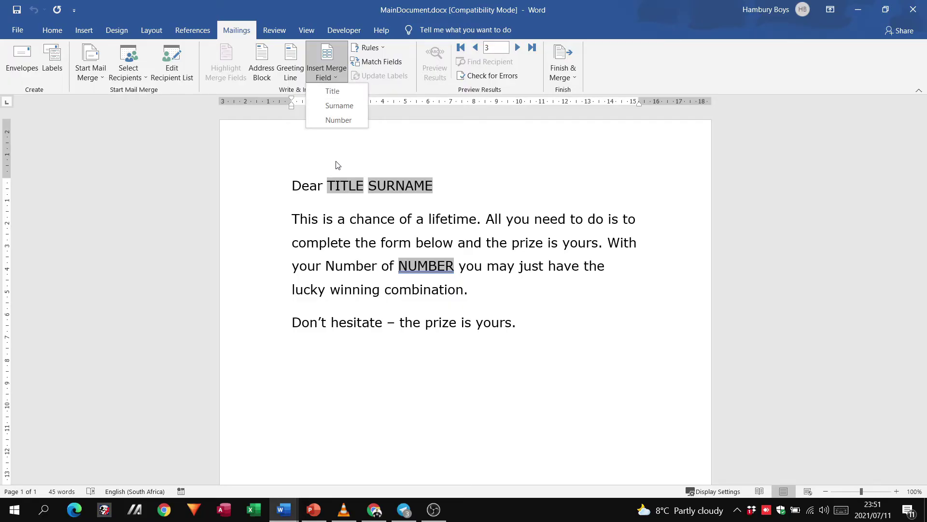
pyautogui.click(340, 91)
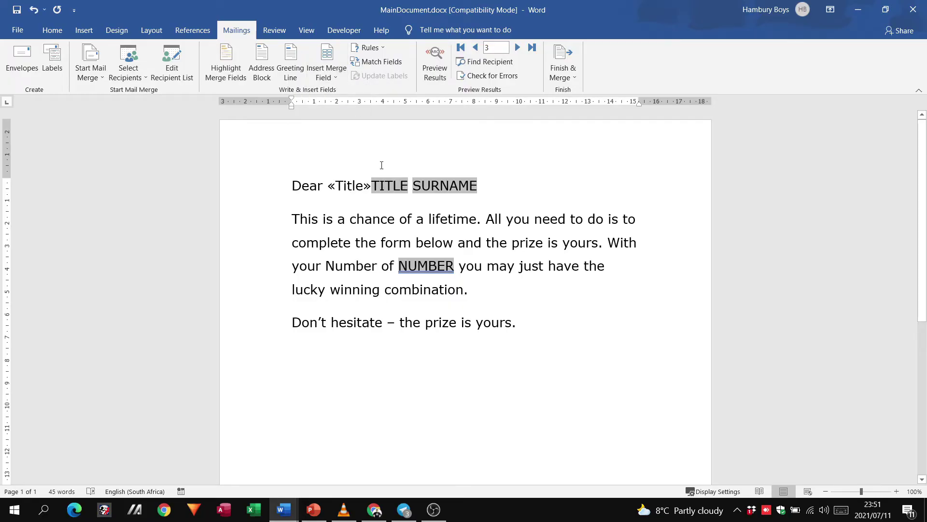
pyautogui.press('Delete')
pyautogui.press('Delete')
pyautogui.press('Delete')
pyautogui.press('Delete')
pyautogui.press('Delete')
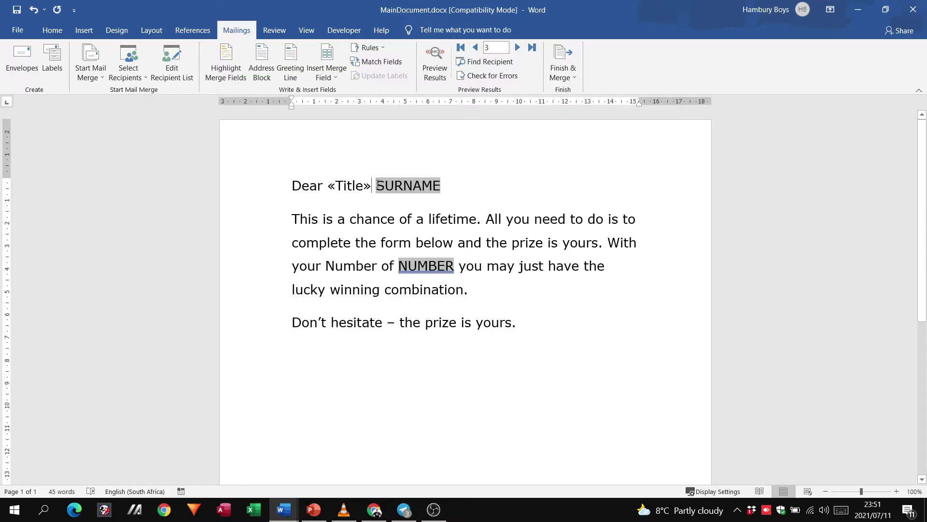
# Replace the SURNAME and NUMBER placeholders with «Surname» and «Number» merge fields
pyautogui.click(328, 74)
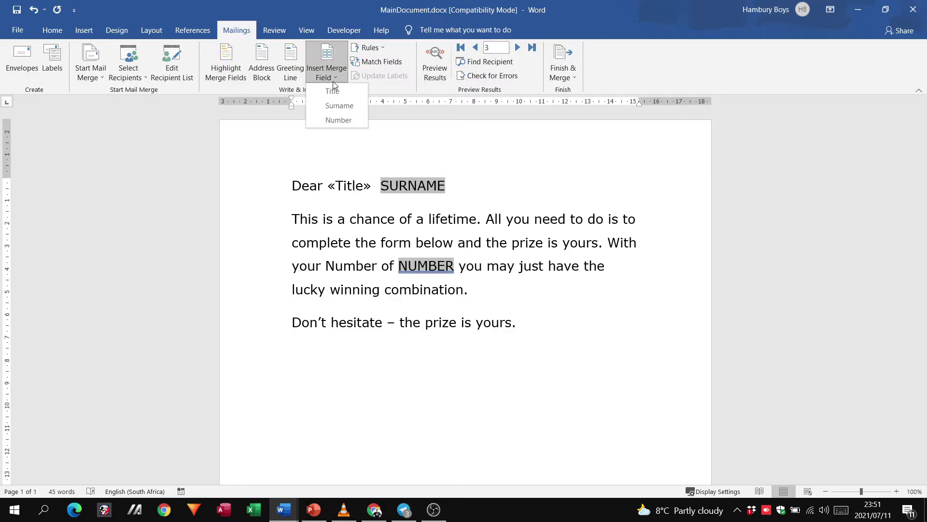
pyautogui.click(348, 107)
pyautogui.press('Delete')
pyautogui.press('Delete')
pyautogui.press('Delete')
pyautogui.press('Delete')
pyautogui.press('Delete')
pyautogui.press('Delete')
pyautogui.press('Delete')
pyautogui.press('Delete')
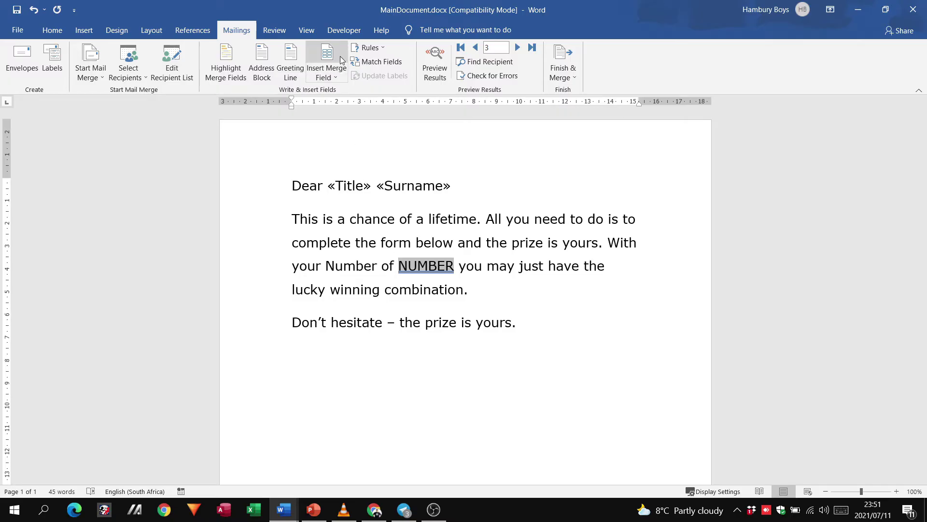
pyautogui.click(333, 75)
pyautogui.click(346, 116)
pyautogui.press('Delete')
pyautogui.press('Delete')
pyautogui.press('Delete')
pyautogui.press('Delete')
pyautogui.press('Delete')
pyautogui.press('Delete')
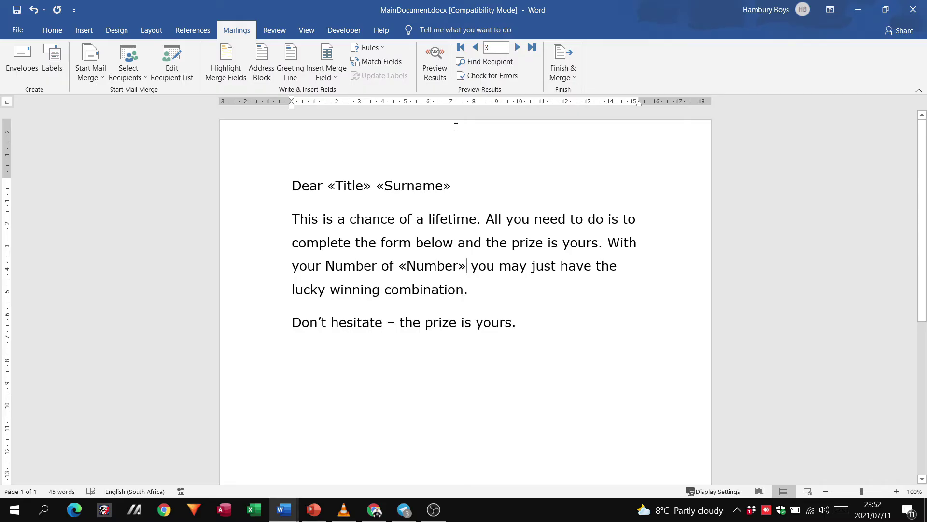
# Preview the letter with real recipient data and check the records in the recipient list
pyautogui.click(441, 78)
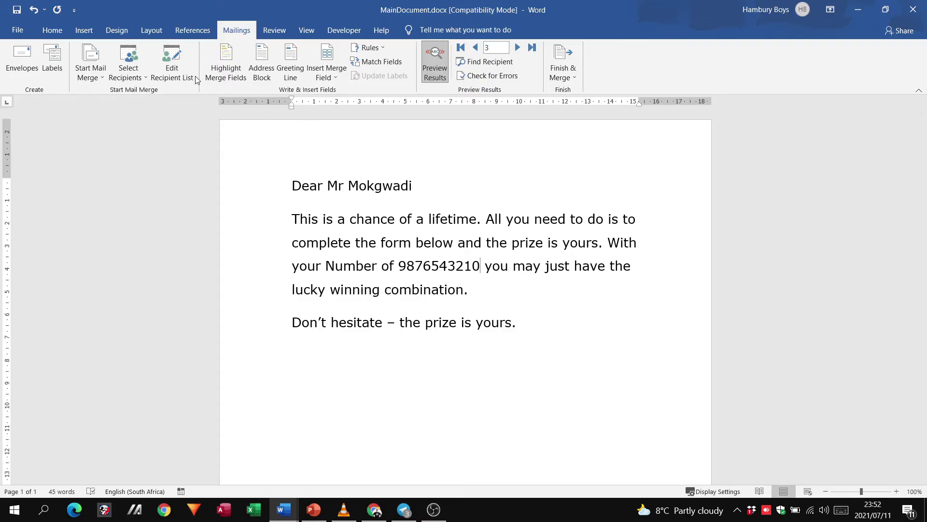
pyautogui.click(172, 67)
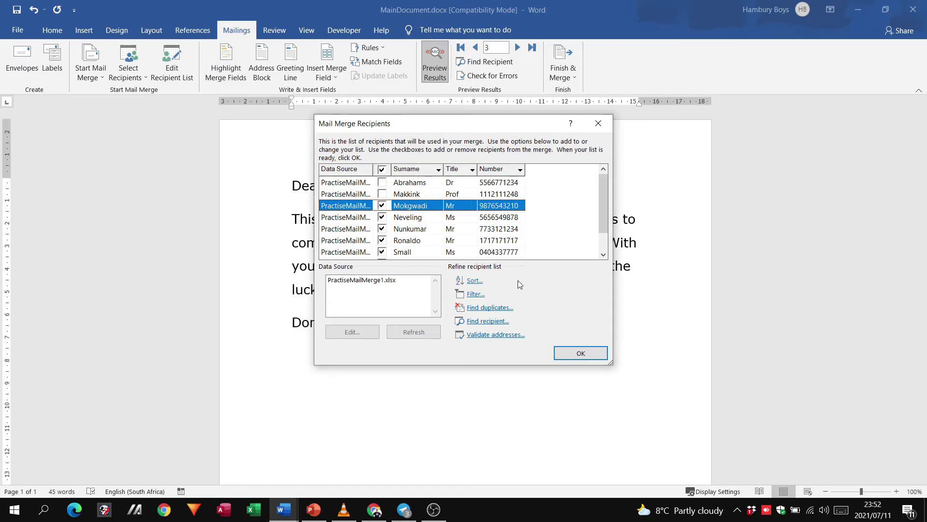
pyautogui.click(567, 357)
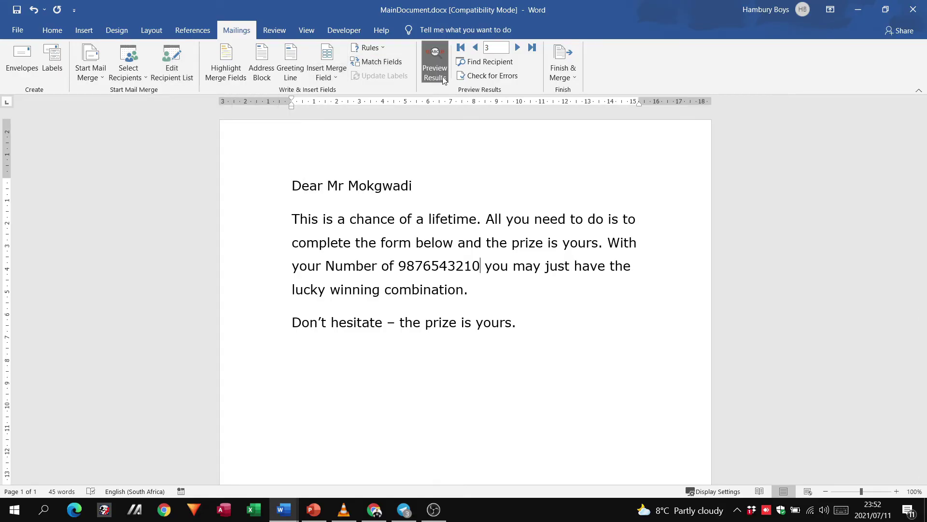
# Finish the merge by editing individual documents for all records, producing the 7-page Letters1
pyautogui.click(566, 79)
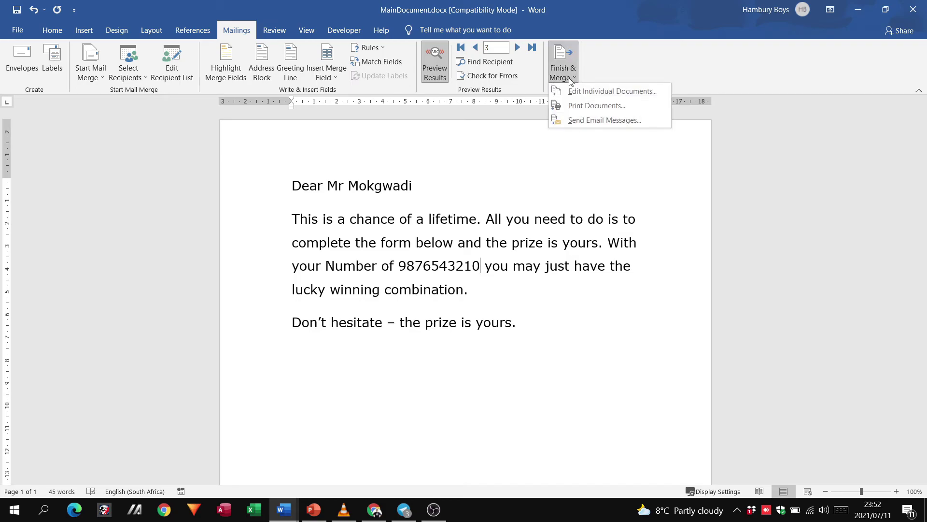
pyautogui.click(595, 93)
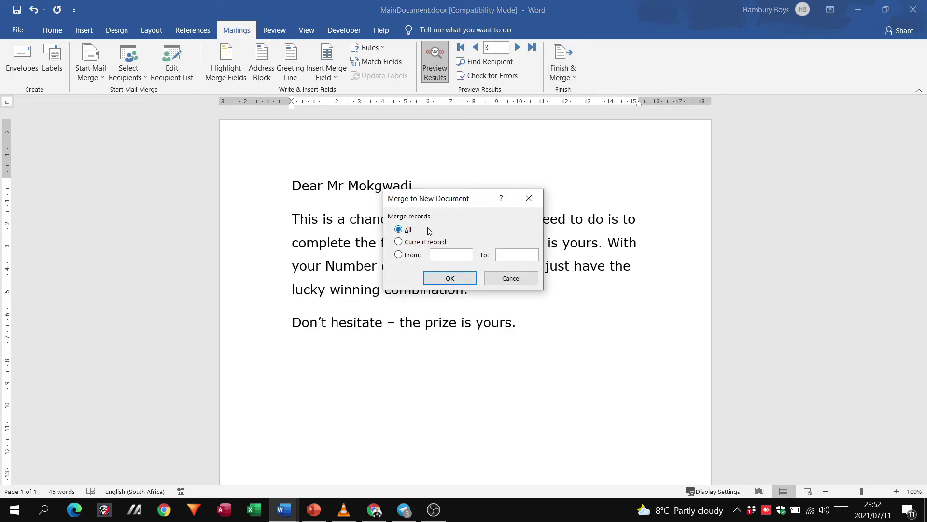
pyautogui.click(441, 278)
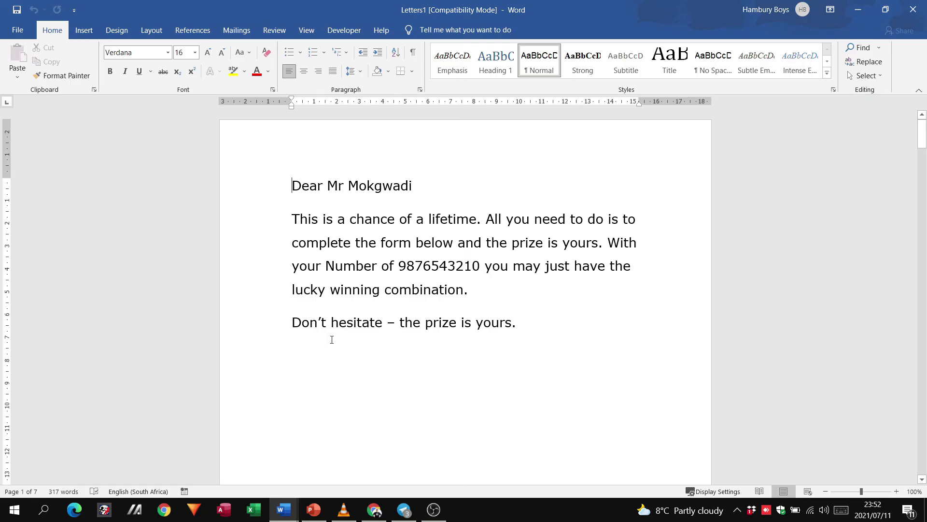
pyautogui.click(229, 34)
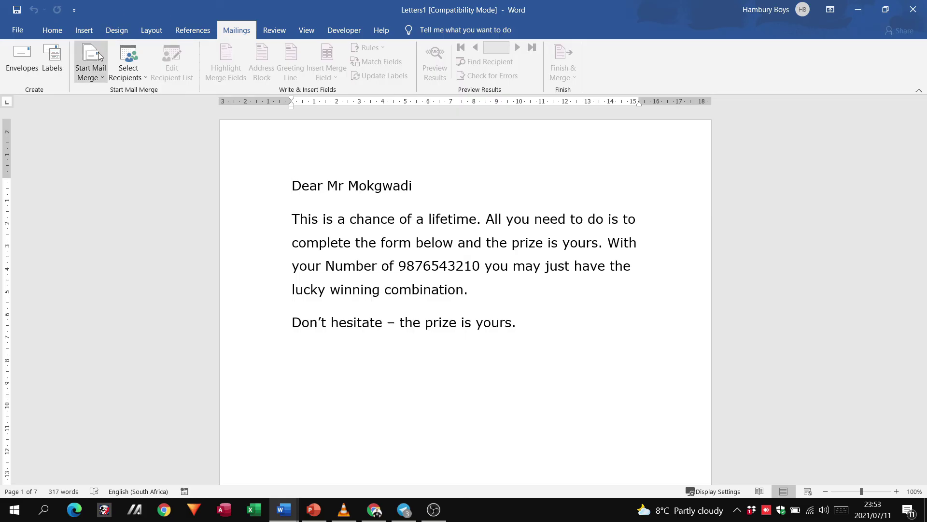